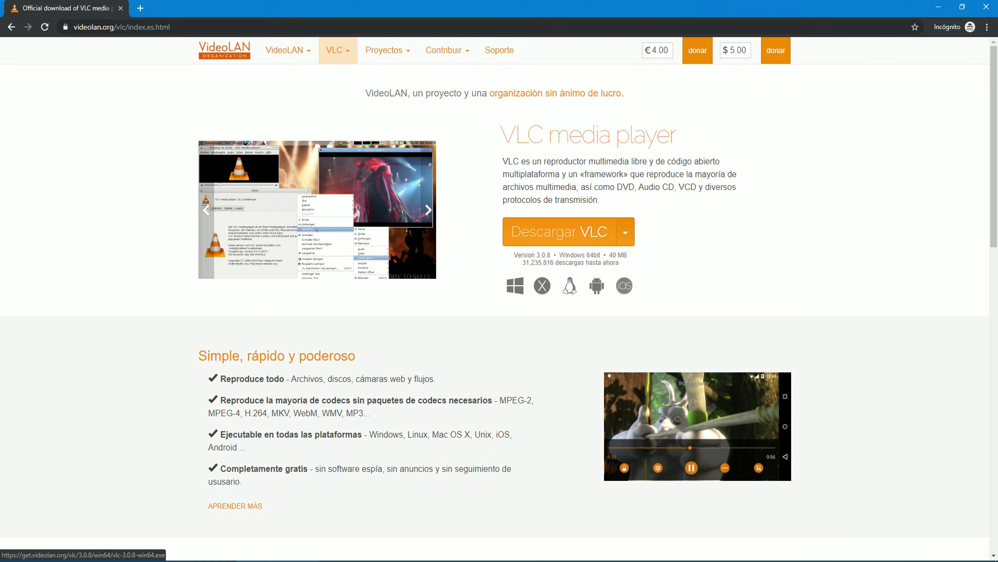
Download VLC media player 3.0.8 for Windows from the VideoLAN site and launch it from the desktop
click(560, 232)
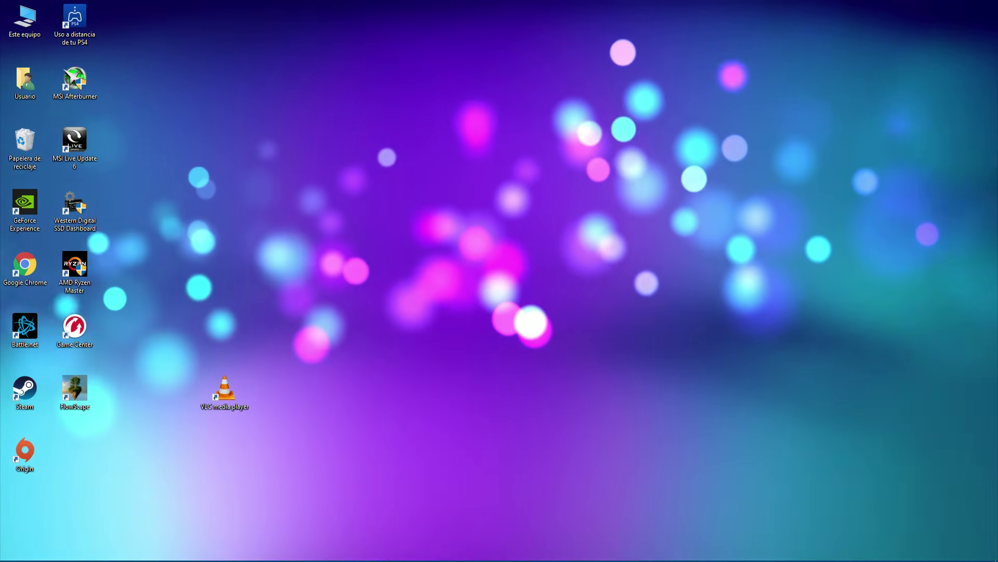
drag(225, 390, 225, 268)
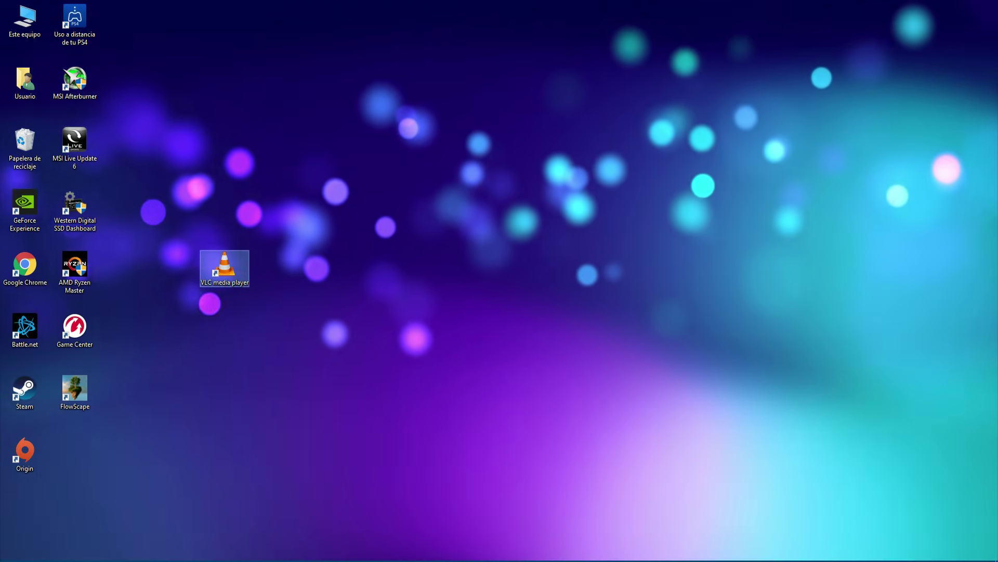
double_click(225, 268)
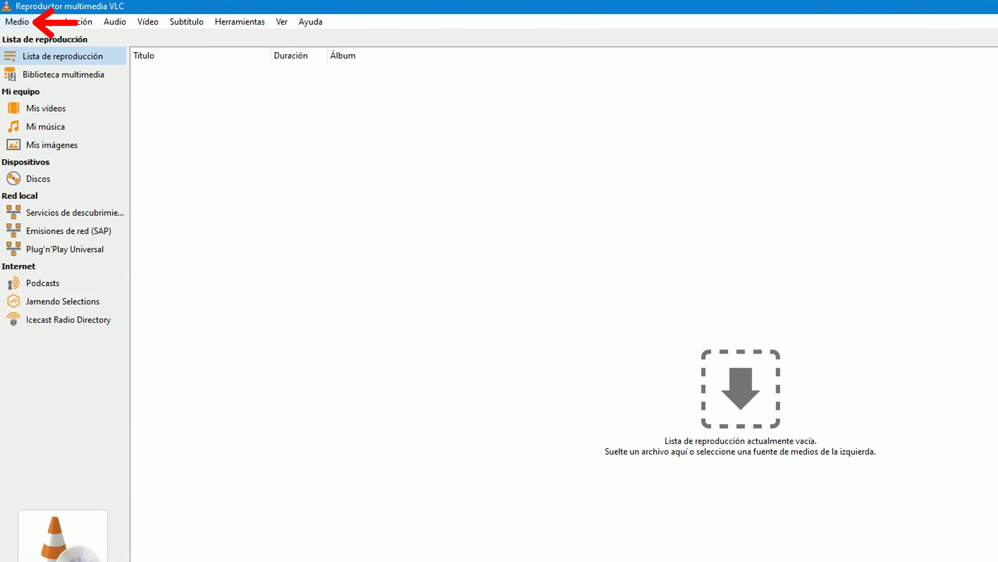
Open the disc source settings and enable Sin menús for the DVD in drive H:
click(16, 22)
key(Down)
key(Down)
key(Down)
key(Down)
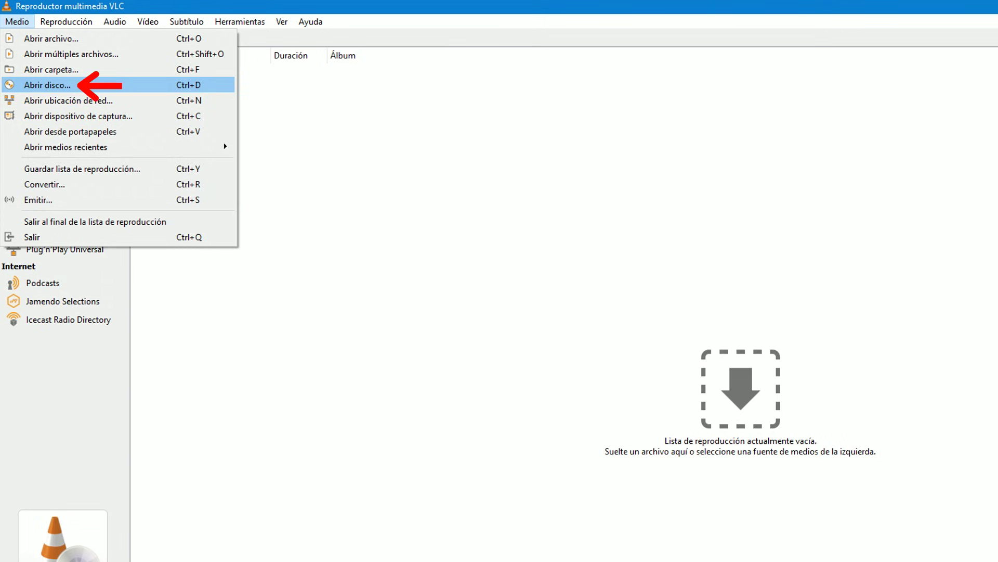
key(Return)
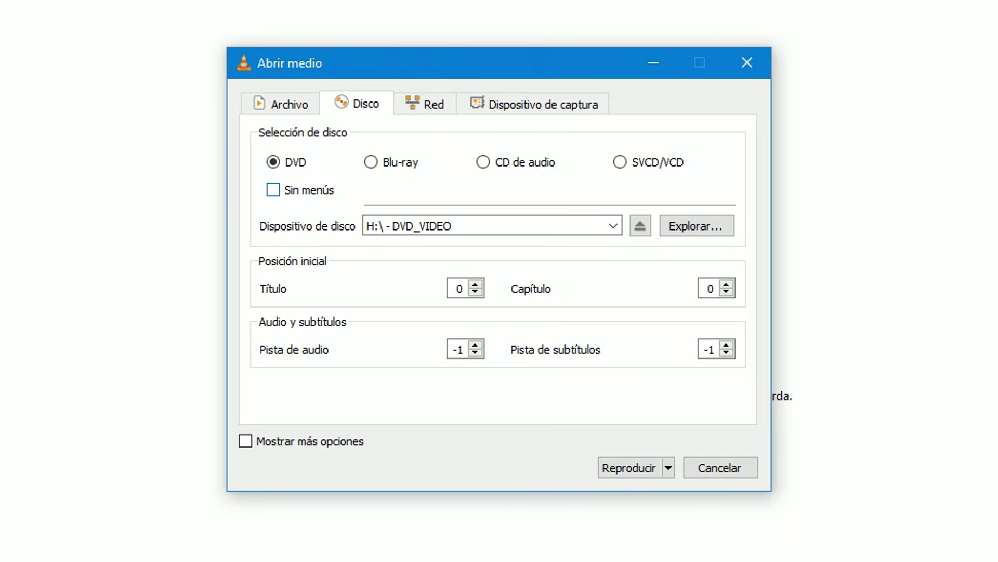
click(273, 190)
Check the drive letter of the DVD unit among this computer's devices in File Explorer, and return to VLC
key(super+e)
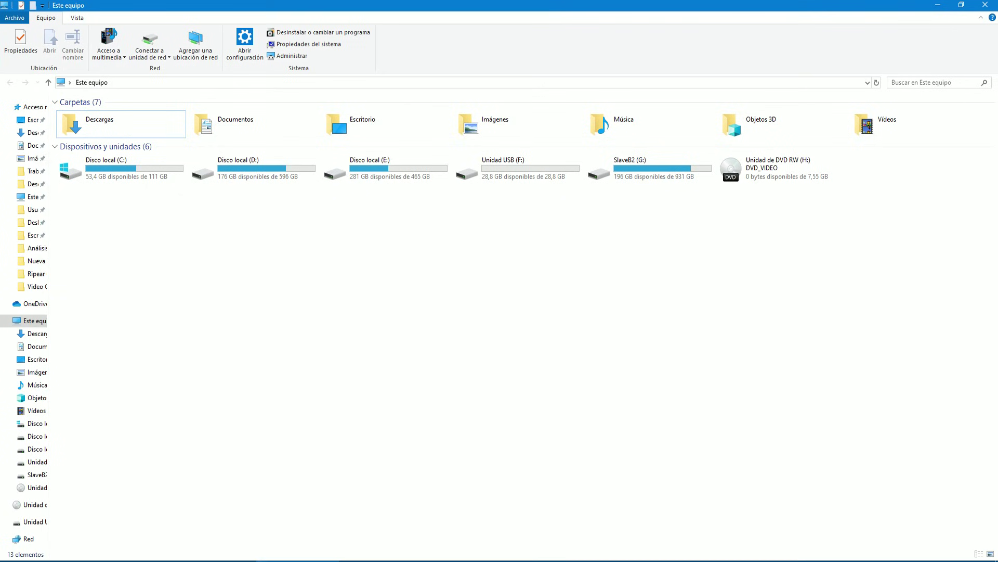
click(782, 168)
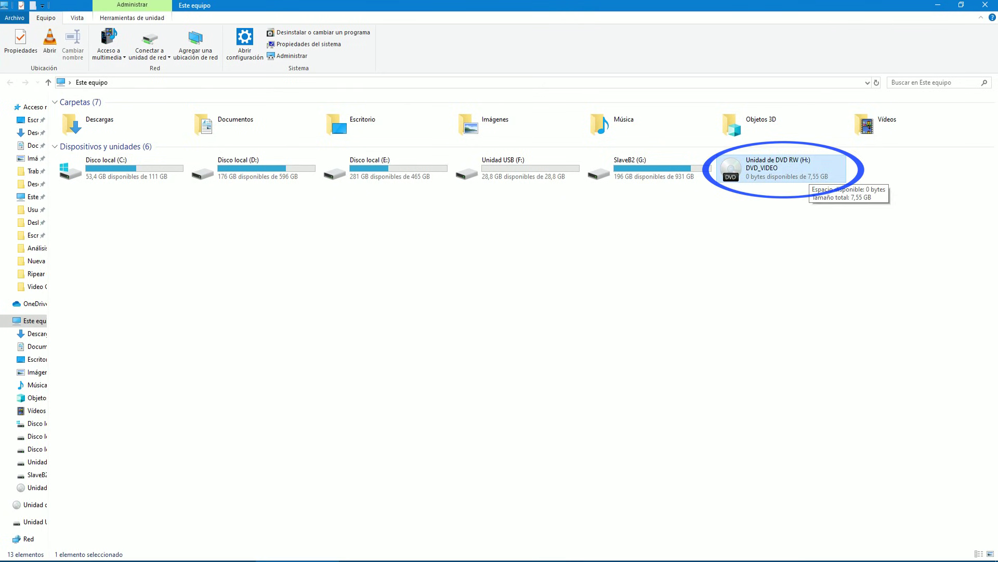
key(alt+Tab)
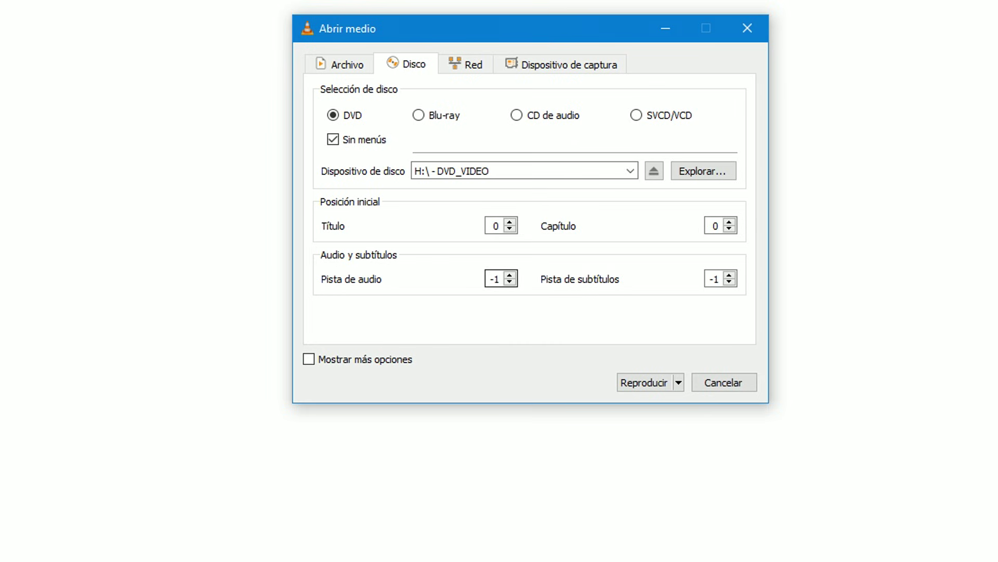
Choose Convertir instead of playback for the H:\ - DVD_VIDEO disc
click(309, 358)
click(309, 353)
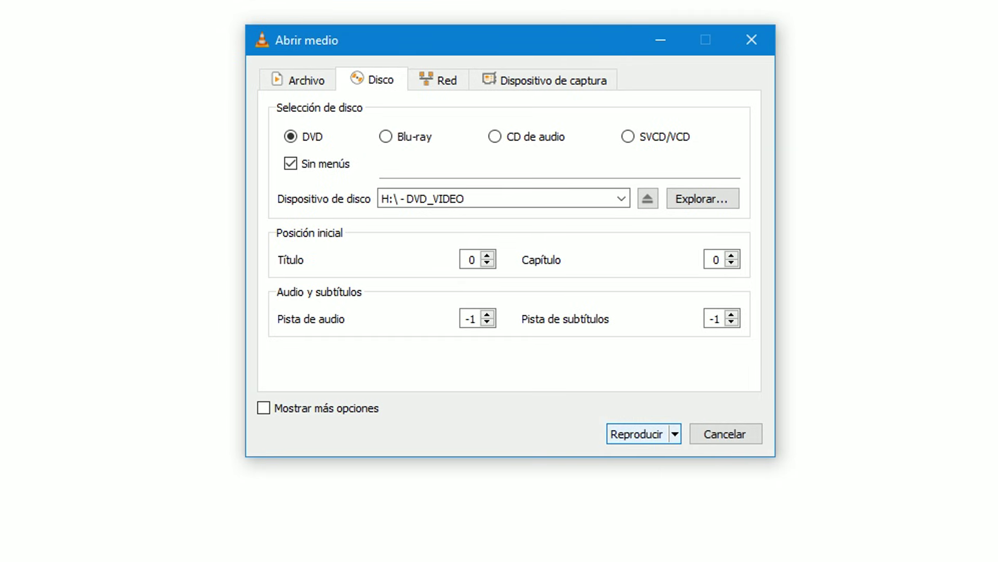
click(675, 434)
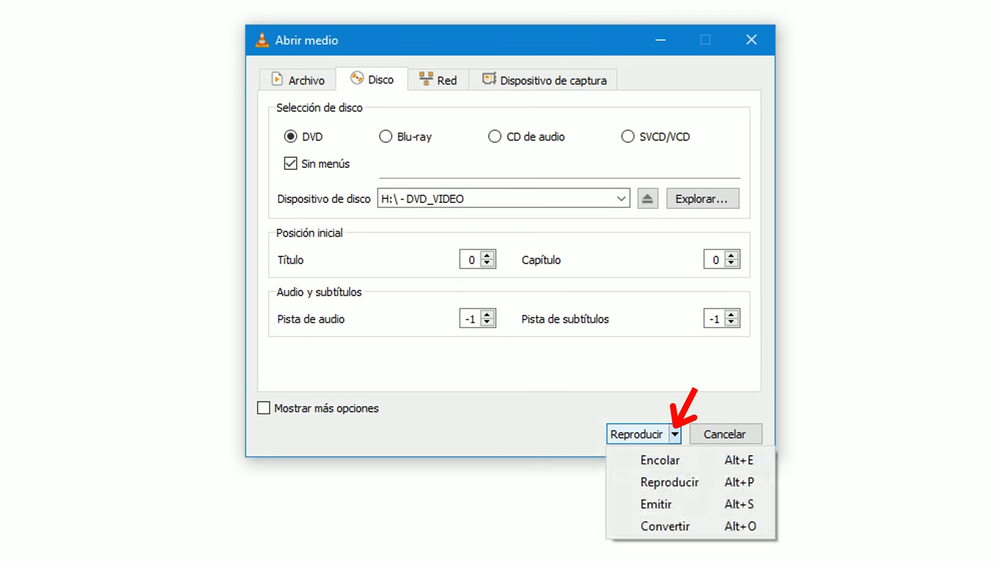
key(Down)
key(Down)
key(Down)
key(Down)
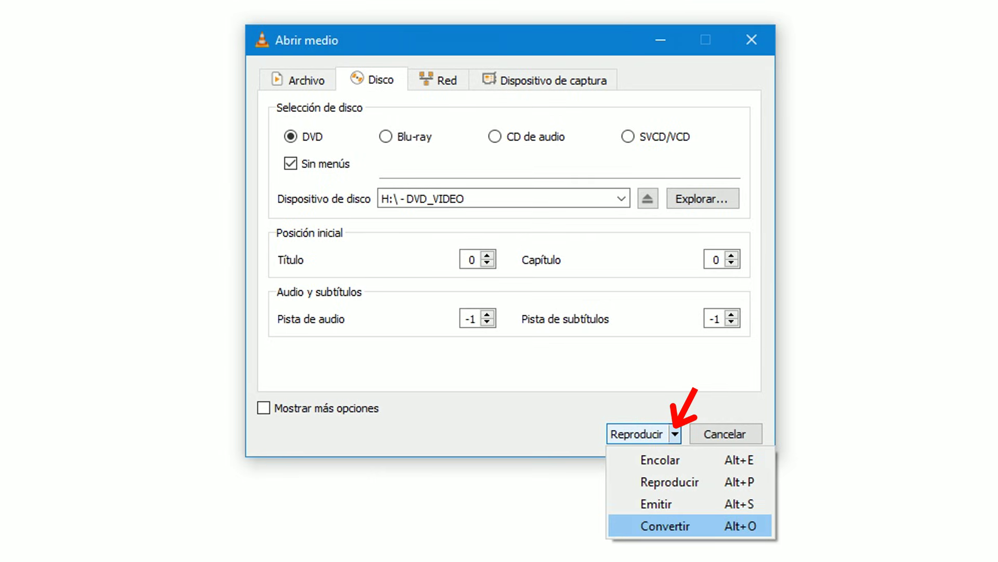
key(Down)
key(Down)
key(Down)
key(Down)
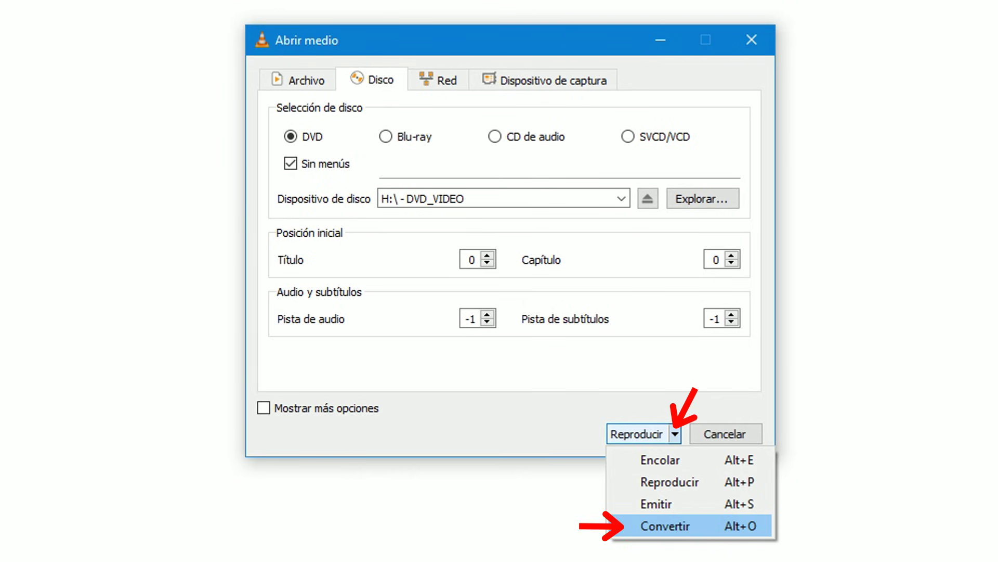
key(Return)
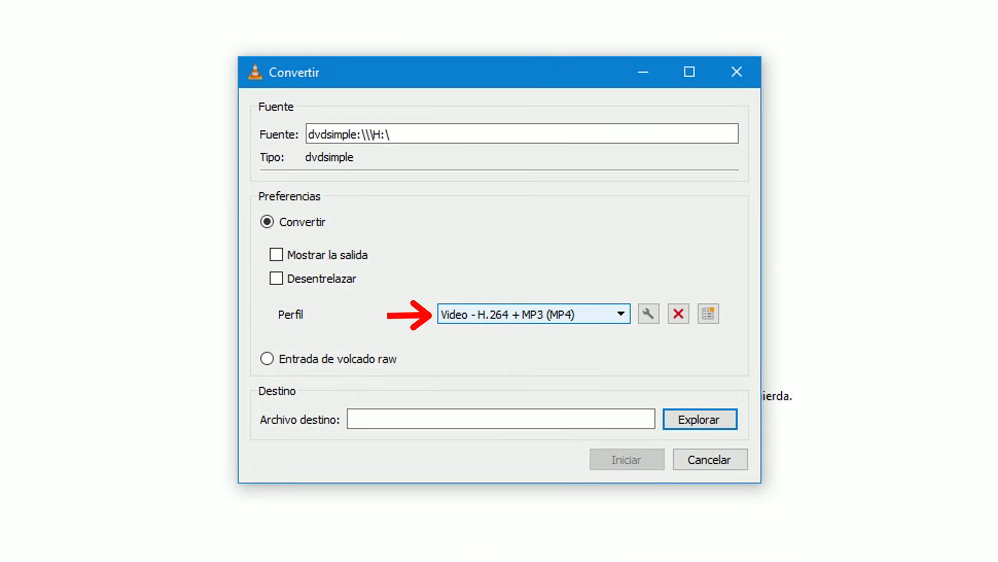
Browse the conversion profiles and select Video - H.264 + MP3 (MP4)
click(620, 313)
drag(621, 359, 621, 372)
scroll(525, 390, down, 3)
scroll(525, 390, up, 4)
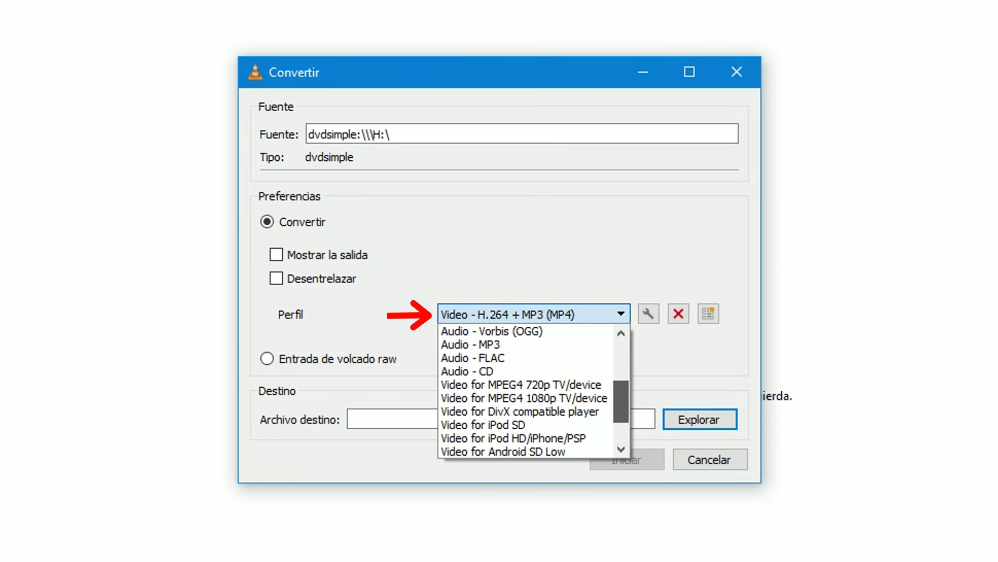
key(Up)
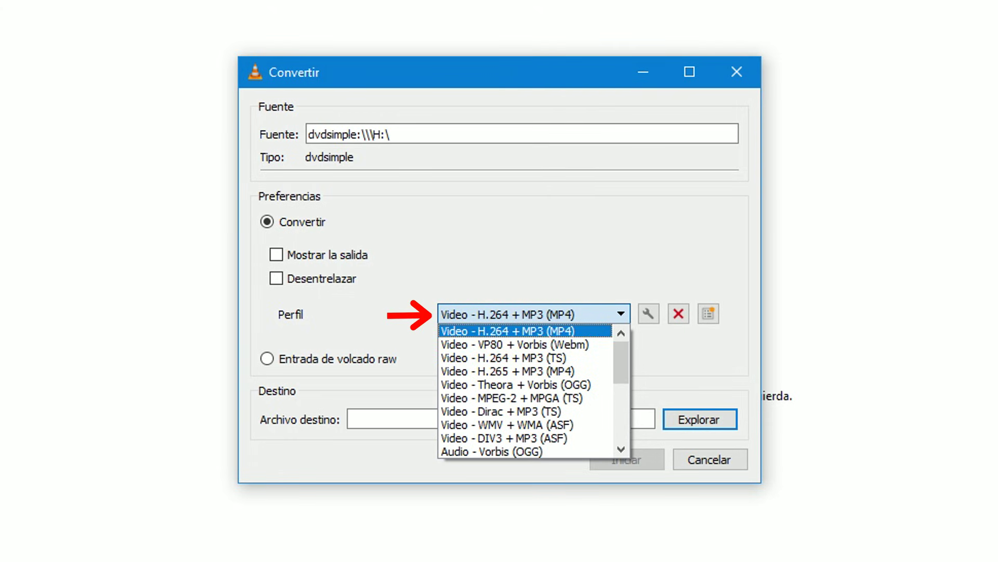
key(Return)
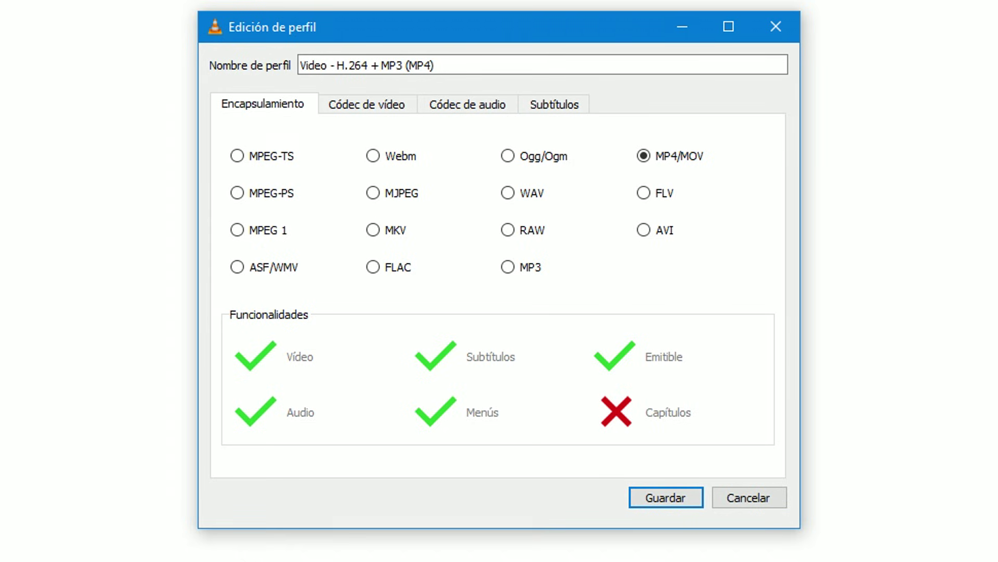
Review the selected profile's video codec, audio codec, subtitle and encapsulation settings, and close the profile editor
click(367, 104)
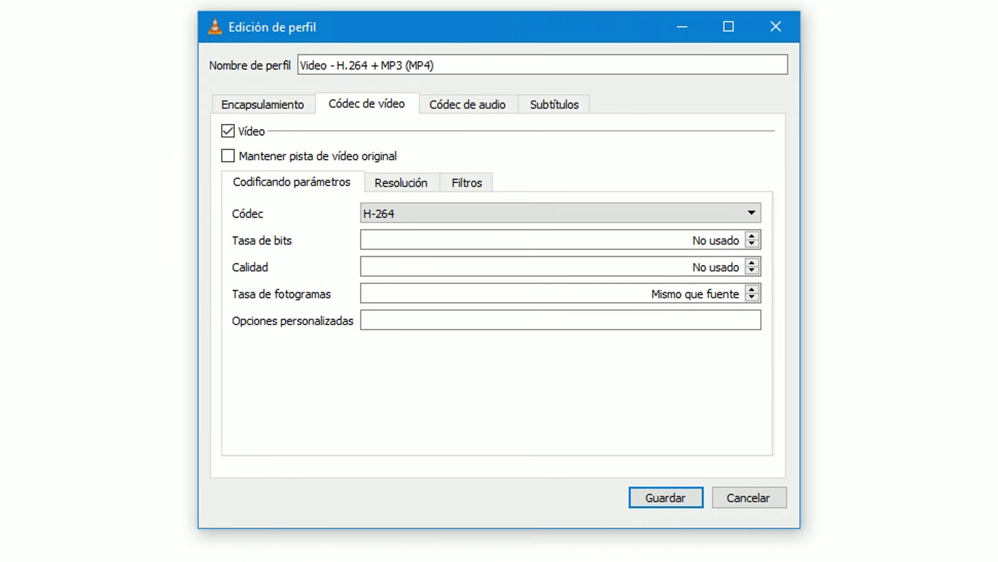
click(468, 104)
click(554, 105)
click(467, 105)
click(366, 105)
click(262, 104)
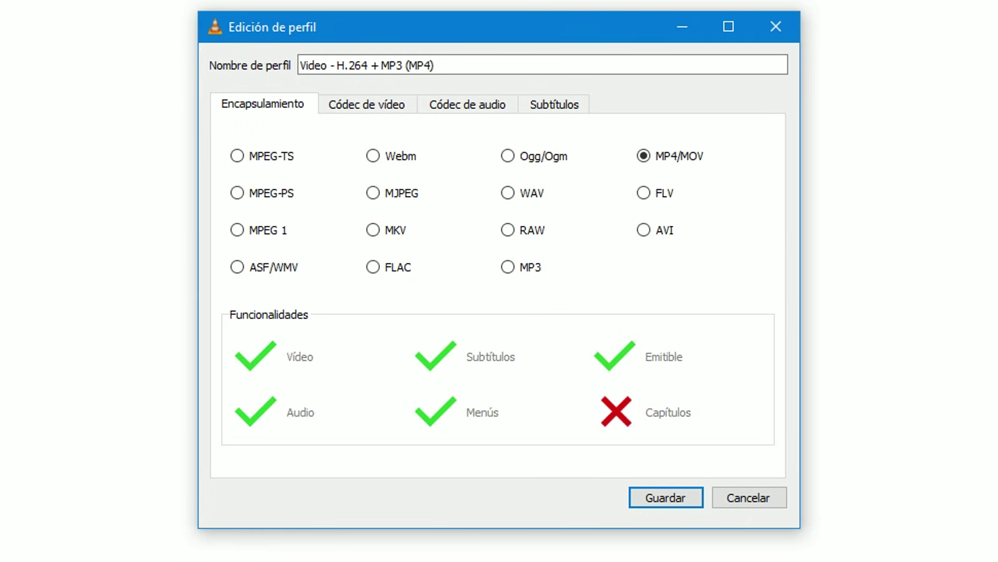
key(Return)
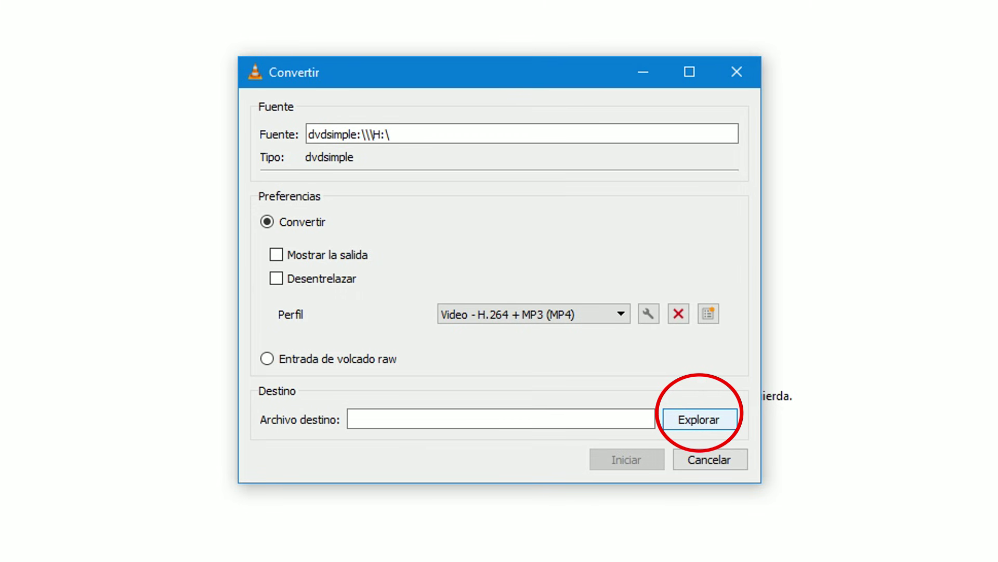
Set the destination file to pelicula.mp4 in the Escritorio folder and start the conversion
click(699, 419)
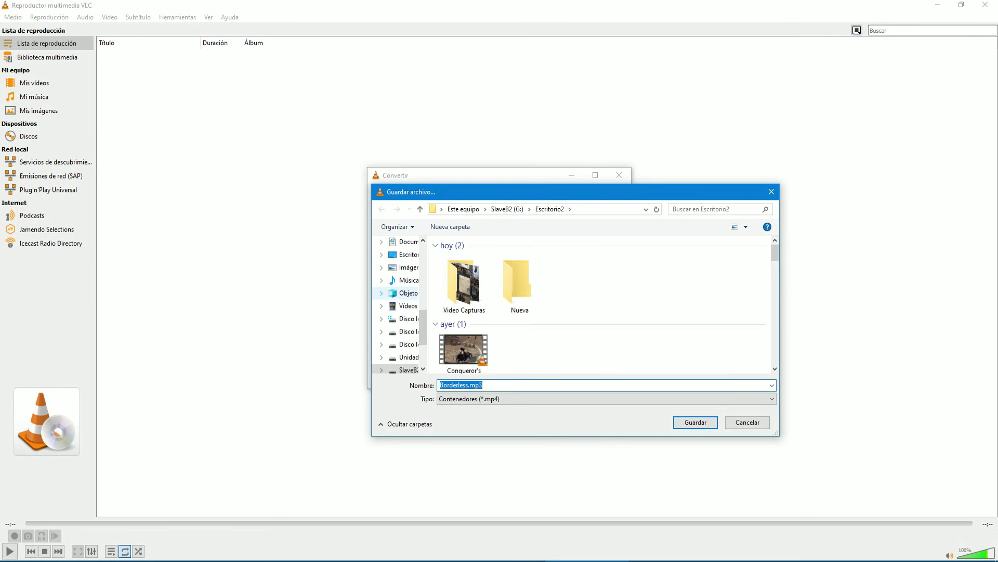
click(408, 254)
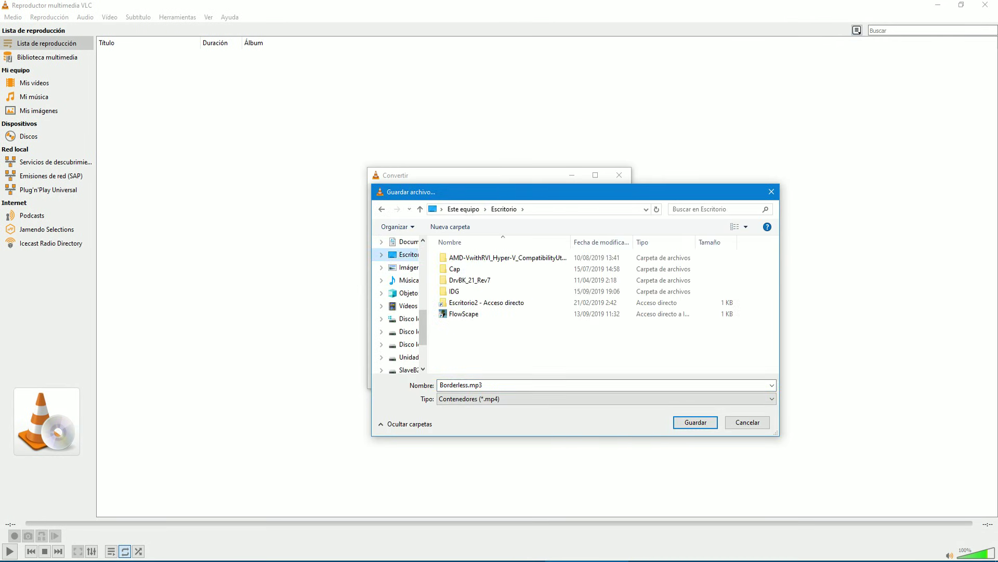
text(peli)
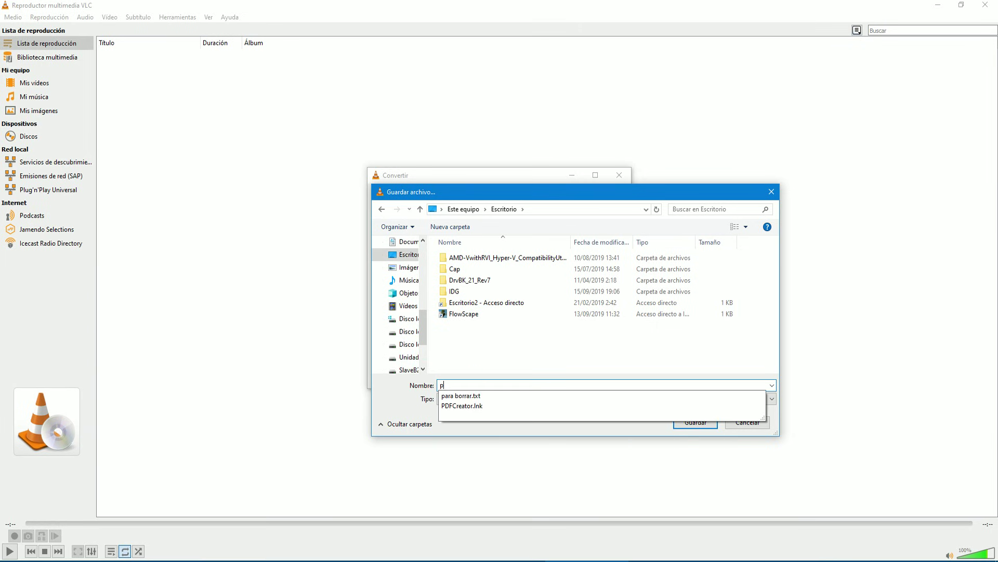
text(cula)
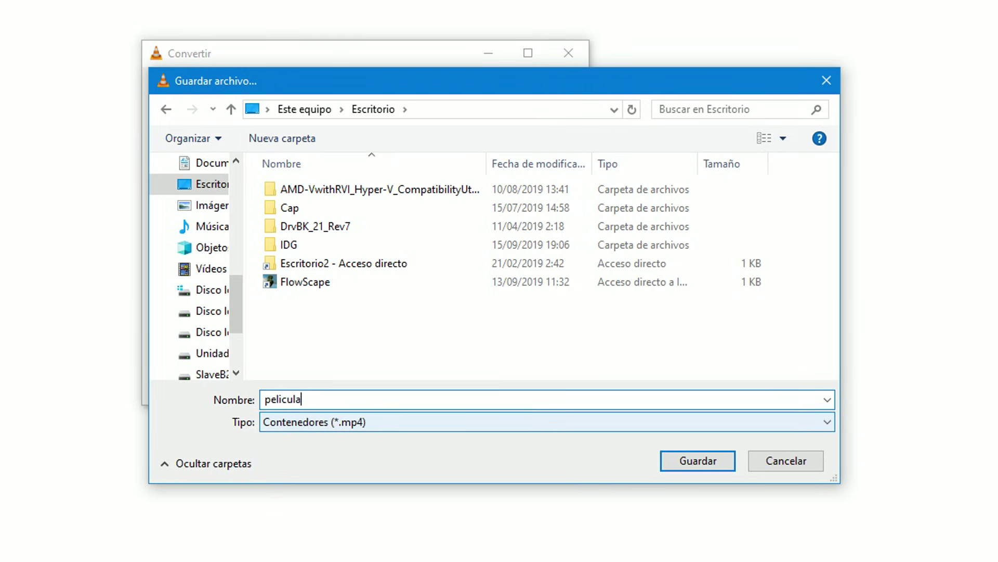
key(Return)
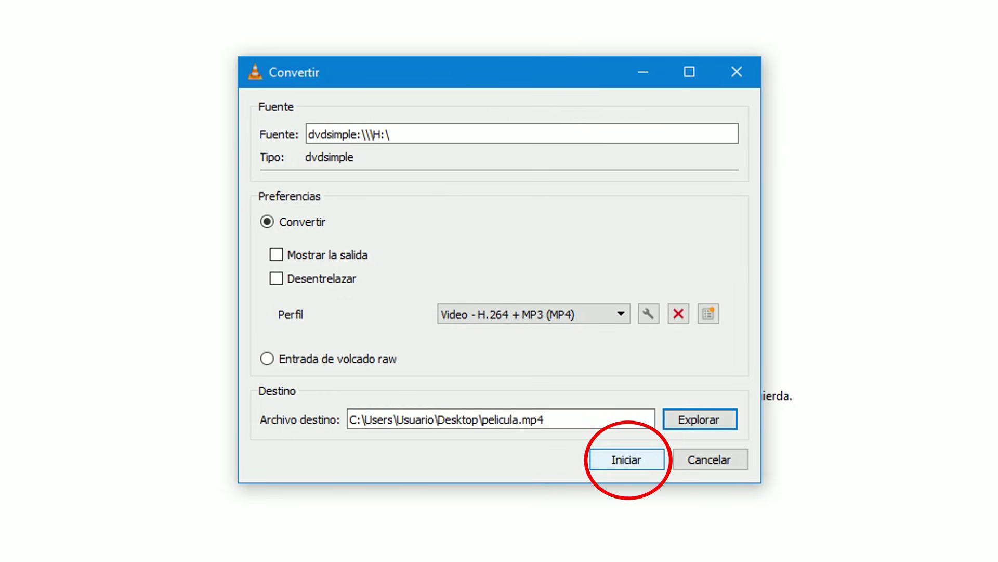
click(626, 459)
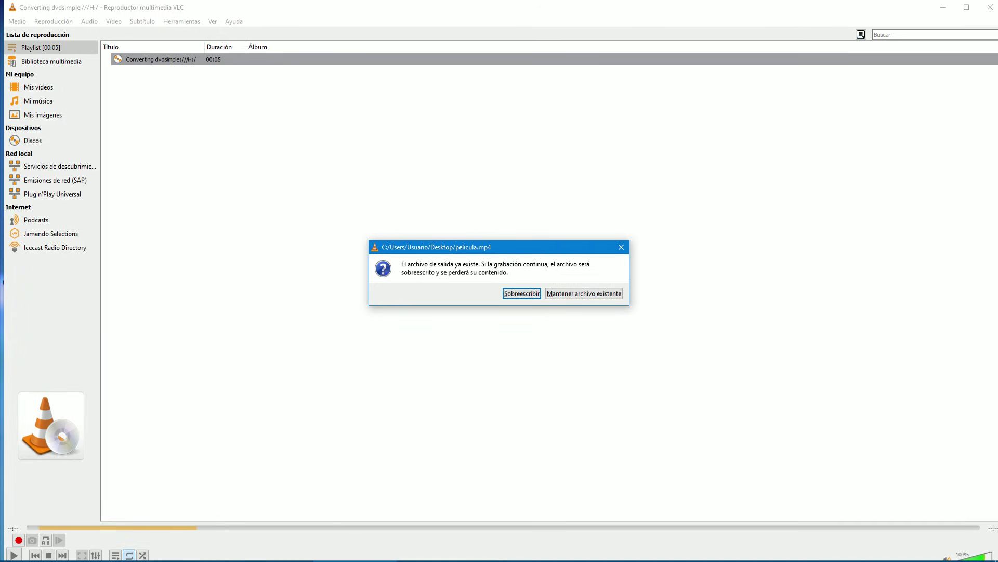
Dismiss the overwrite question for pelicula.mp4 without replacing the file, and close VLC
click(584, 294)
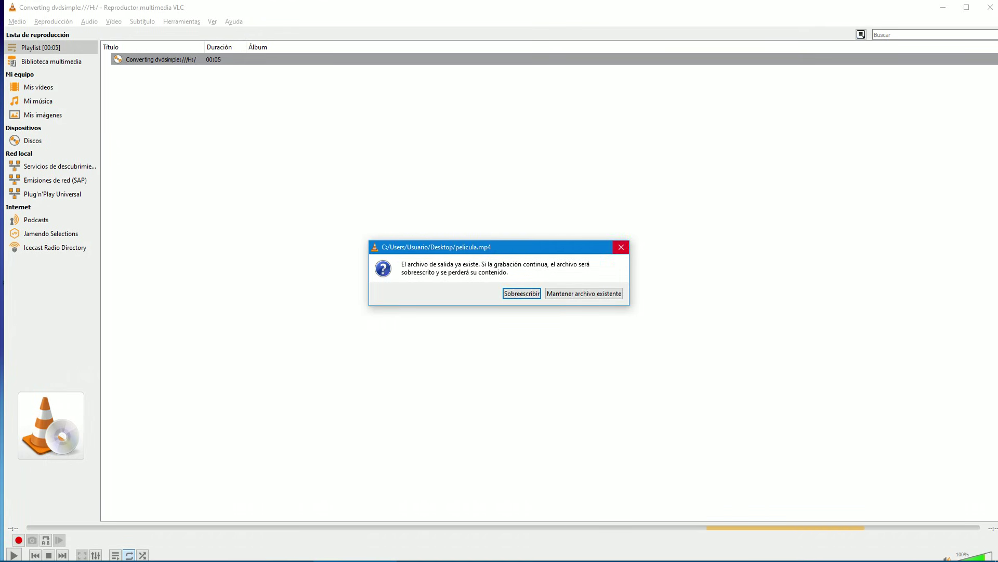
click(621, 247)
click(991, 7)
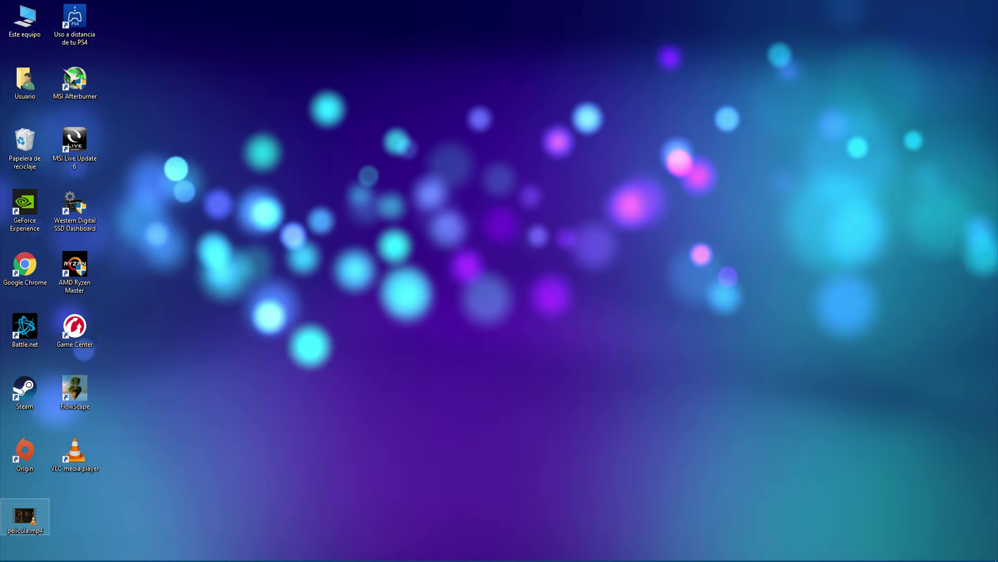
Move pelicula.mp4 to a free area of the desktop and play it in VLC
drag(25, 518, 332, 269)
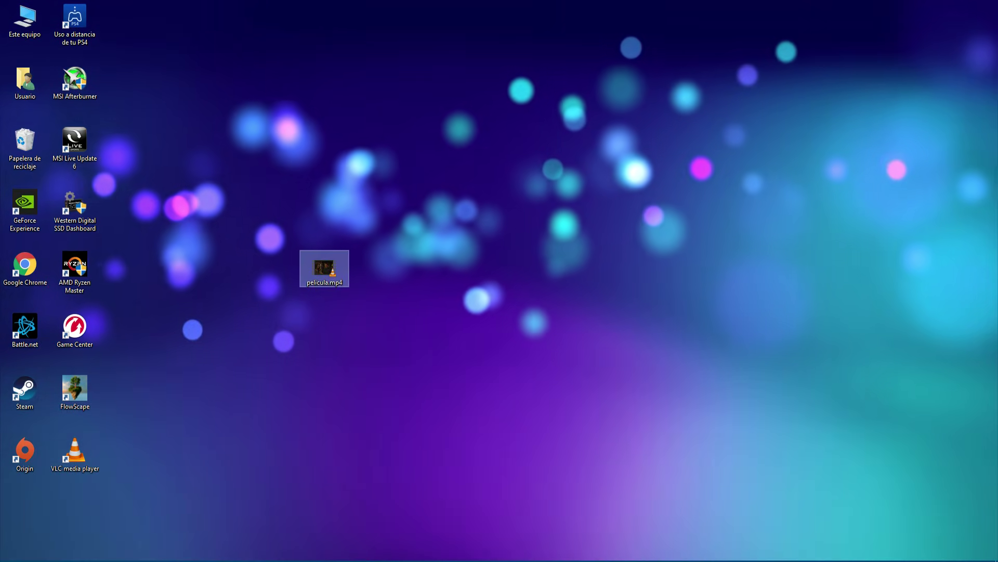
key(Return)
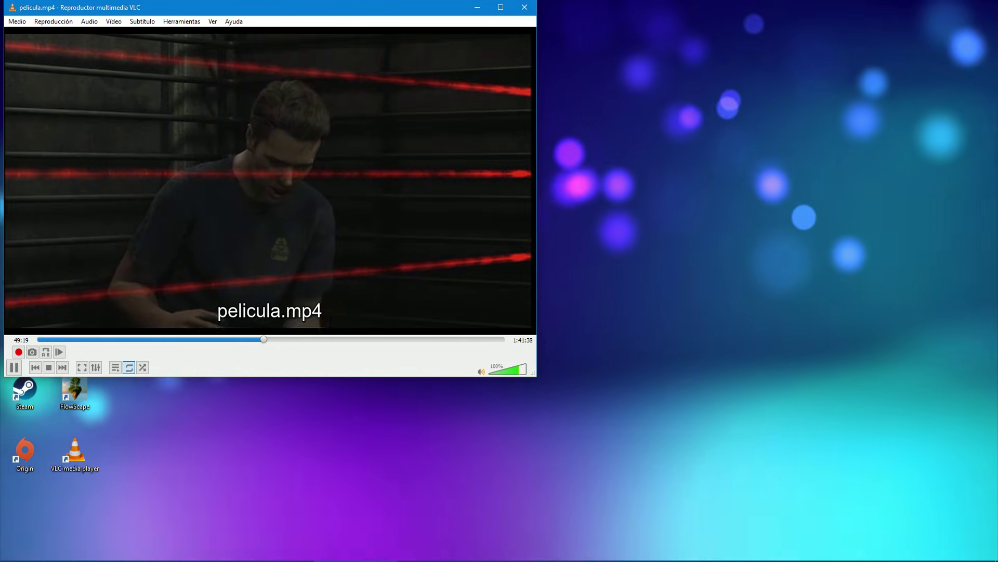
key(space)
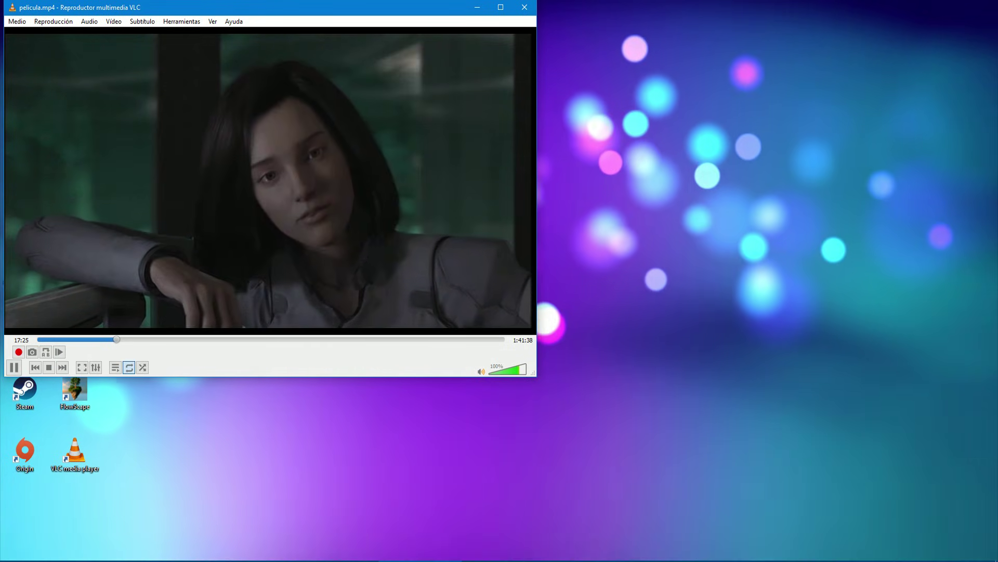
Switch the movie's audio track to Pista 3 - [Español]
right_click(204, 161)
mouse_move(262, 233)
mouse_move(358, 234)
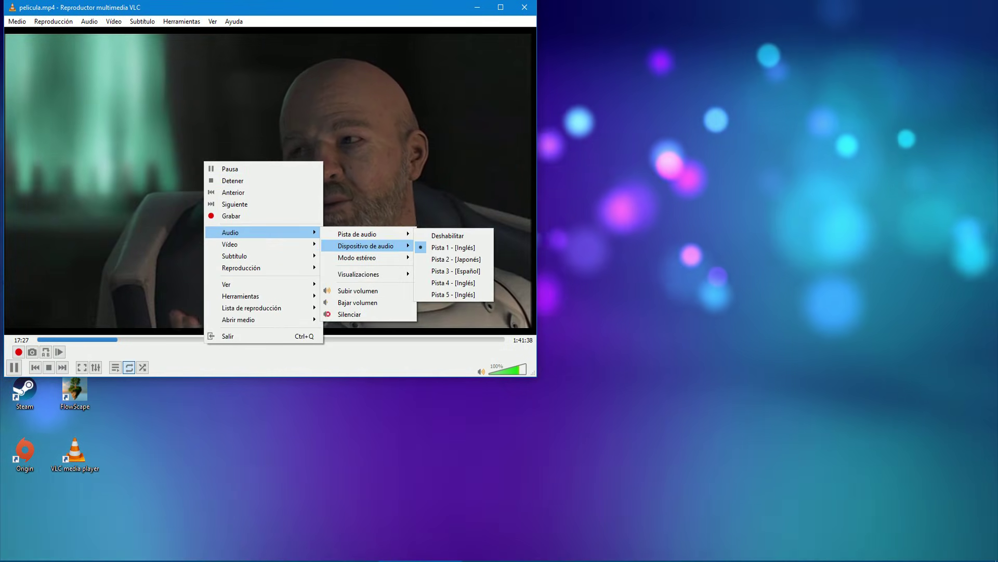
click(456, 271)
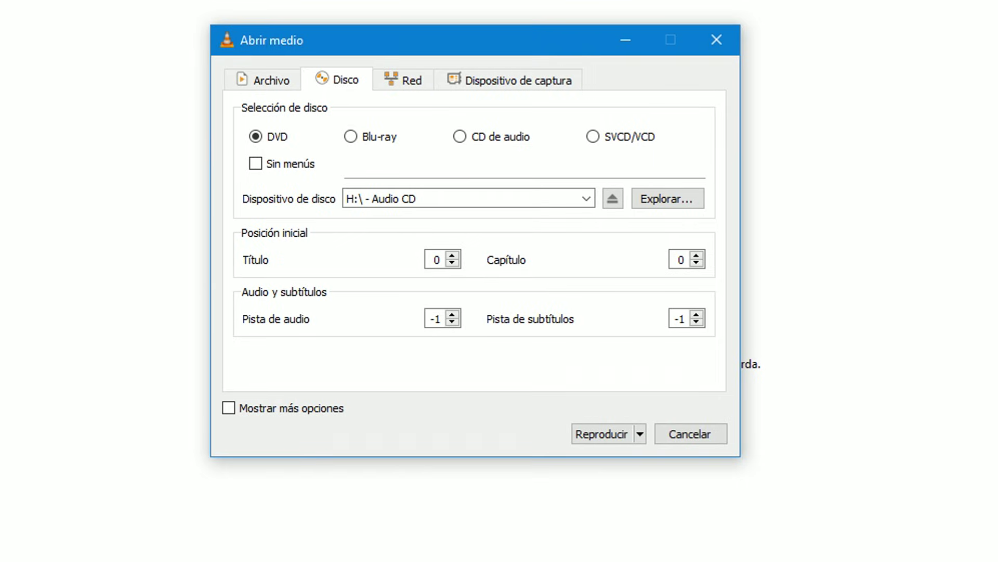
Set the disc type to CD de audio with starting track 5, and choose to convert the disc in H:
click(351, 136)
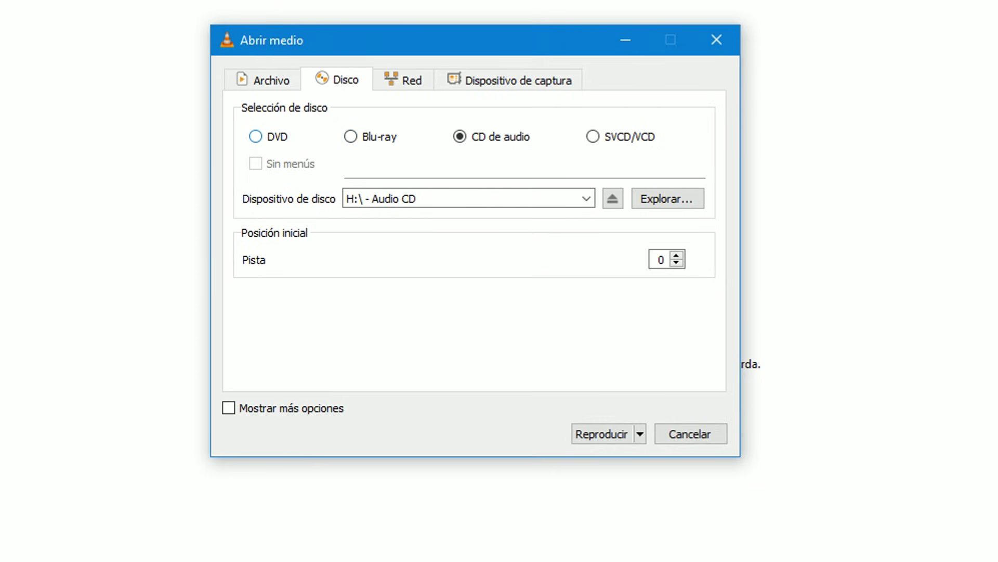
click(256, 136)
click(351, 136)
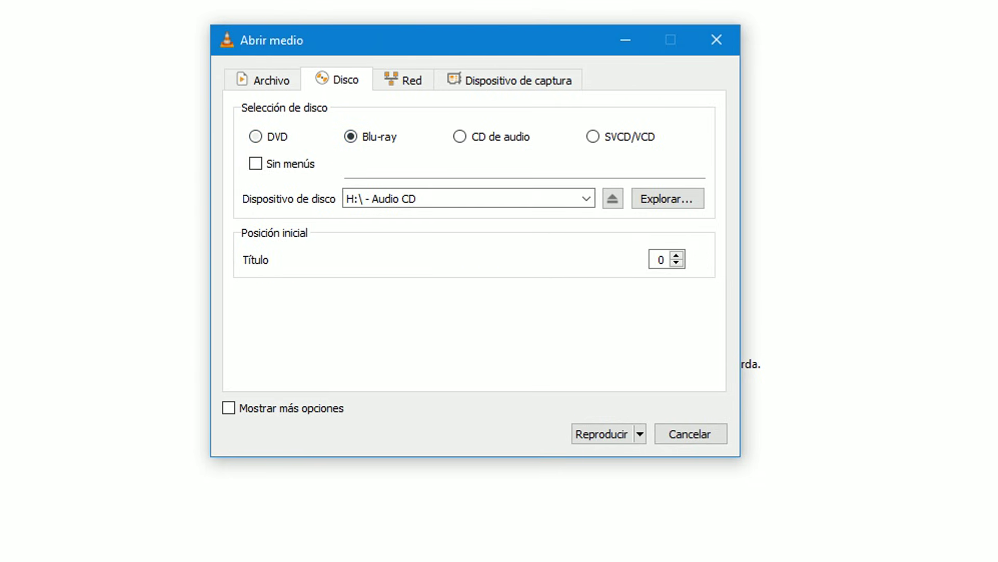
click(459, 136)
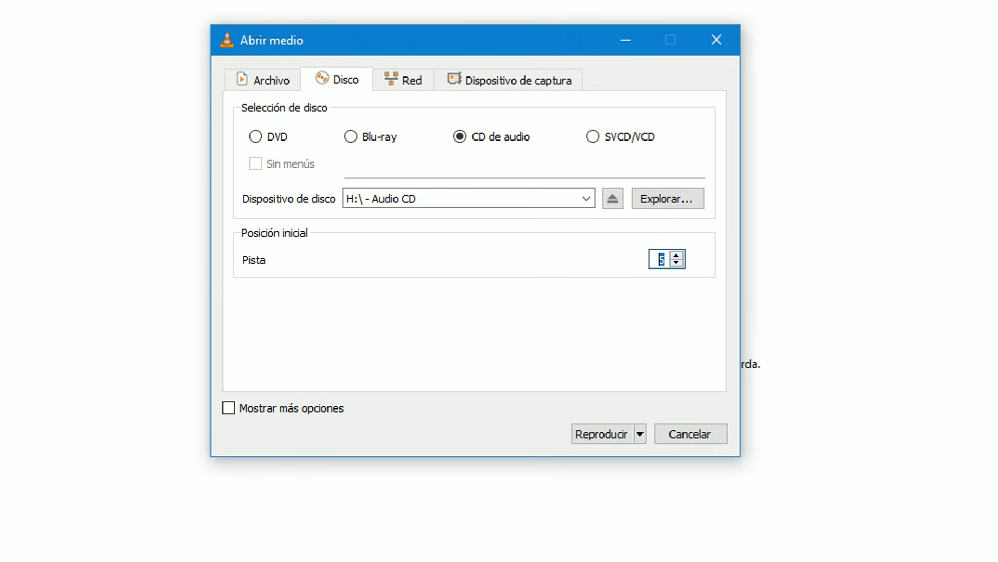
click(640, 433)
click(630, 526)
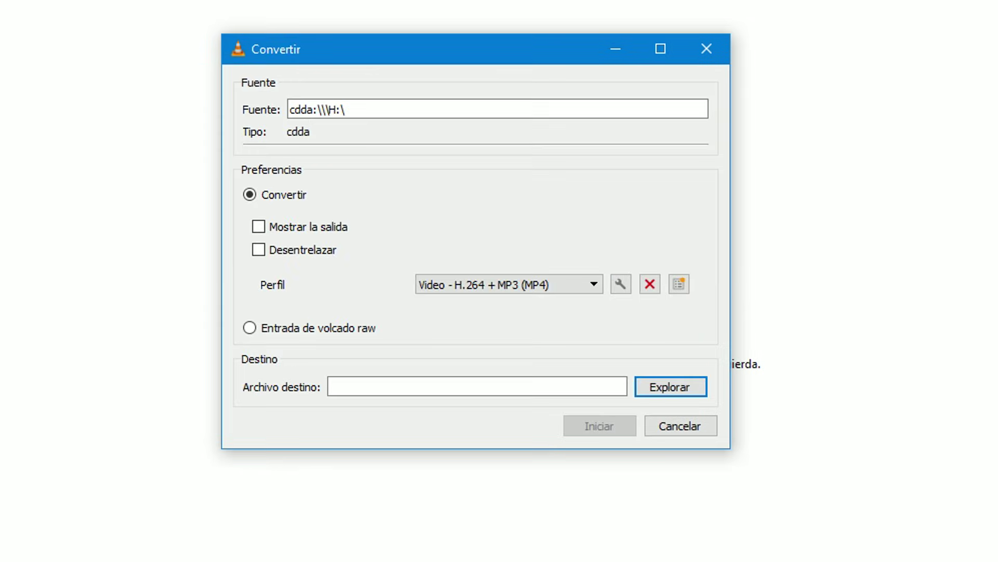
Select the Audio - MP3 profile for converting the audio CD
click(551, 285)
scroll(520, 340, down, 4)
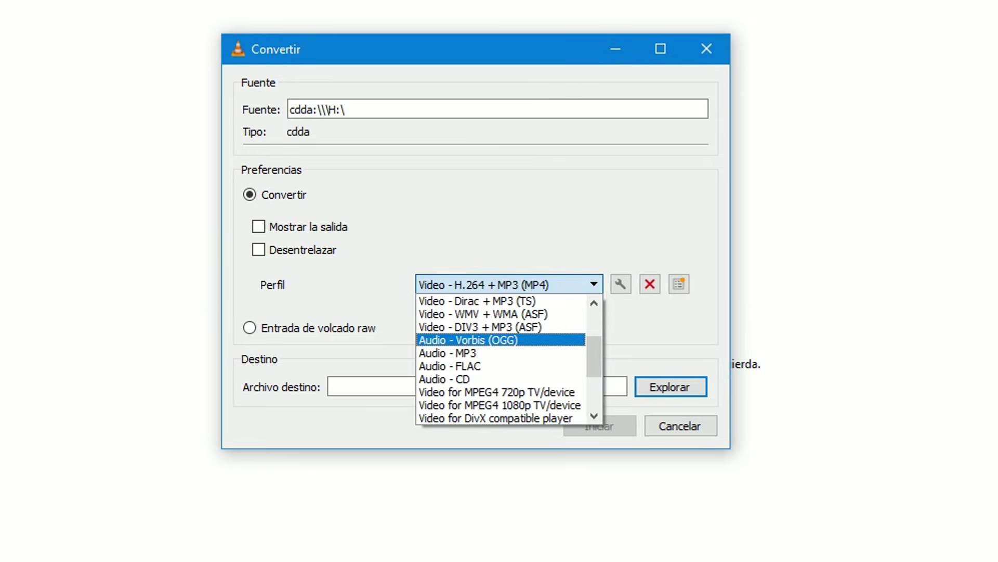
scroll(508, 359, down, 1)
scroll(508, 359, up, 2)
key(Up)
key(Up)
key(Return)
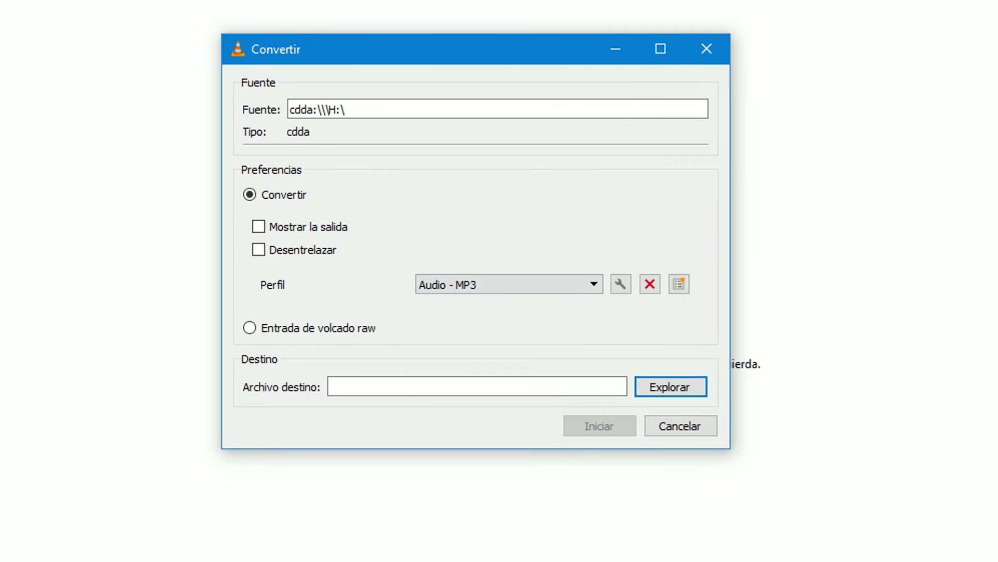